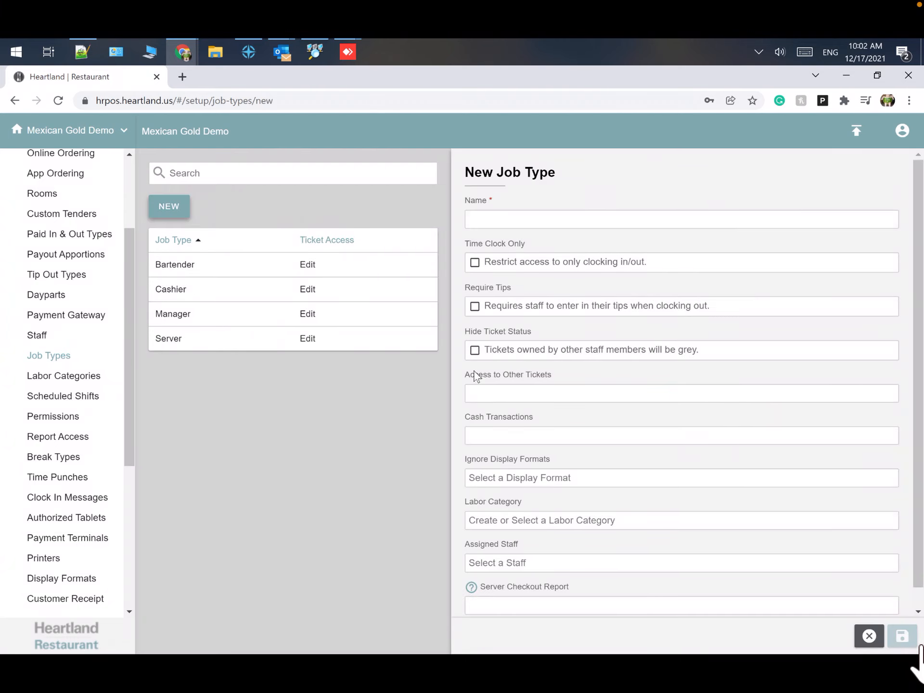
# Name the new job type Host
pyautogui.click(511, 215)
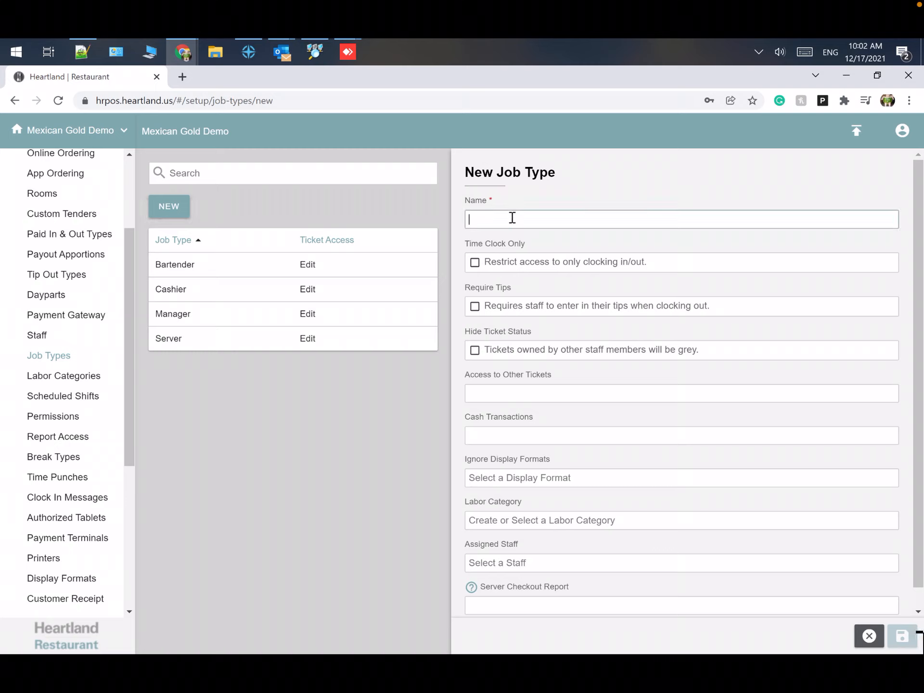
pyautogui.write('Host')
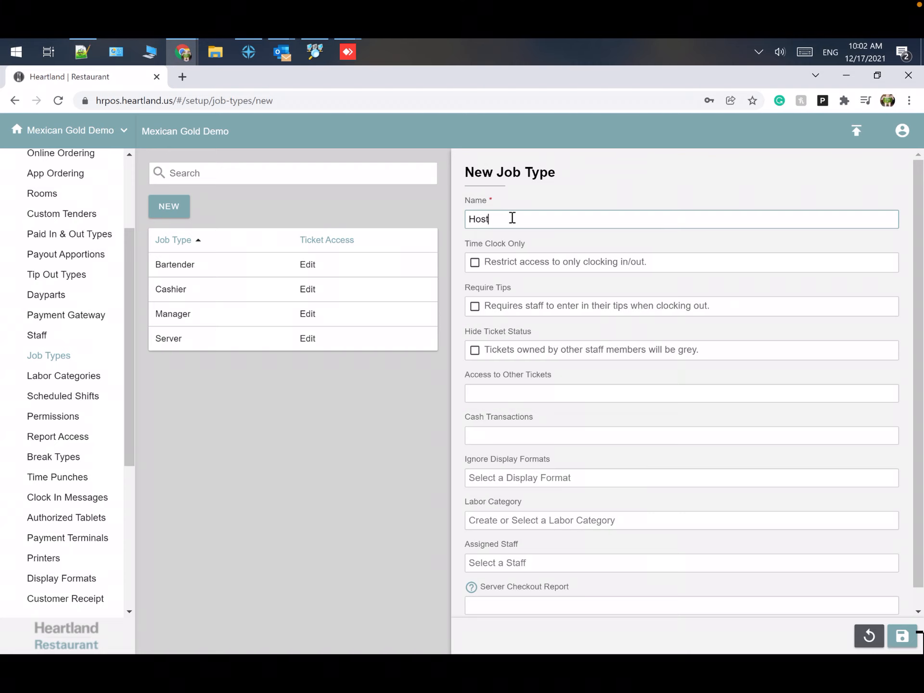
pyautogui.scroll(-1, 542, 527)
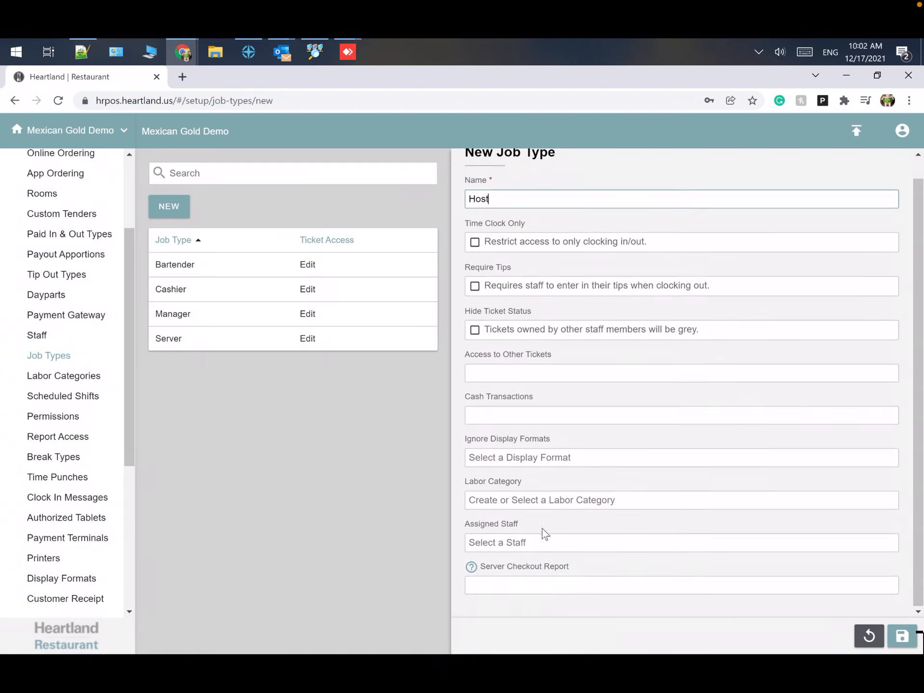
pyautogui.scroll(1, 549, 471)
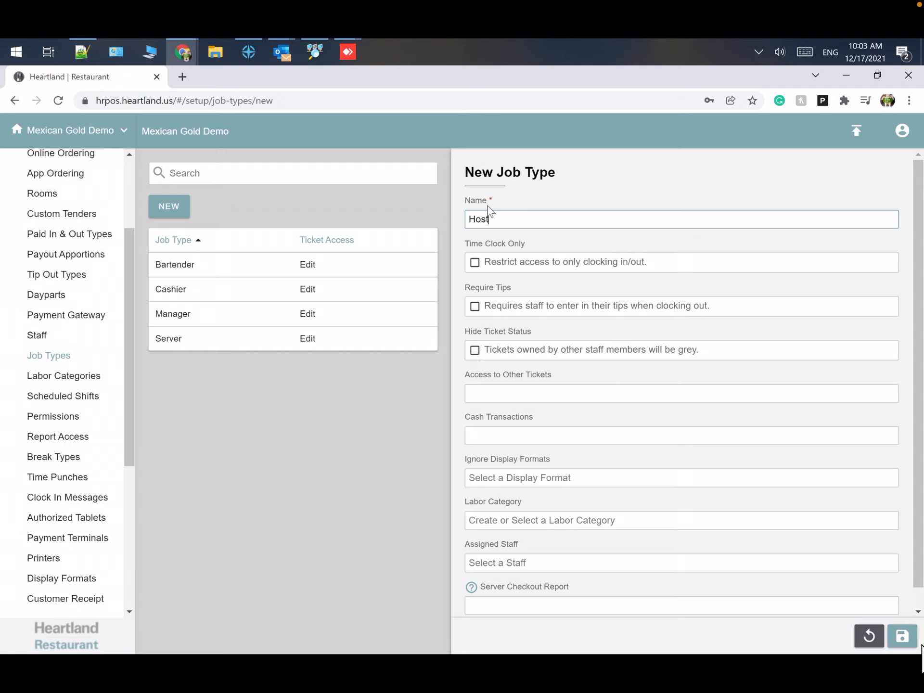
# Set both Access to Other Tickets and Cash Transactions to None for the Host job type
pyautogui.click(534, 393)
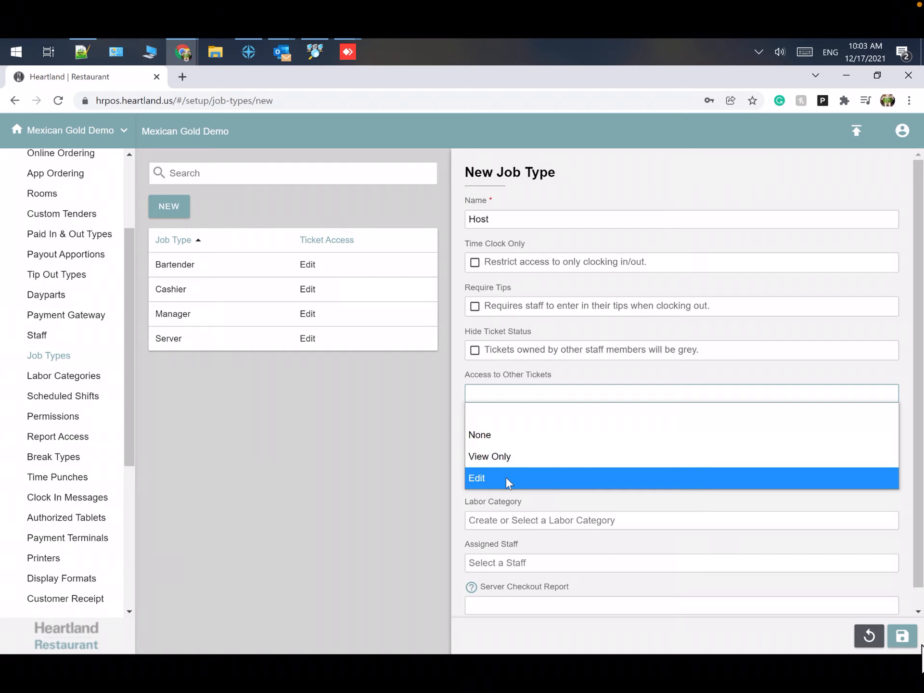
pyautogui.click(496, 436)
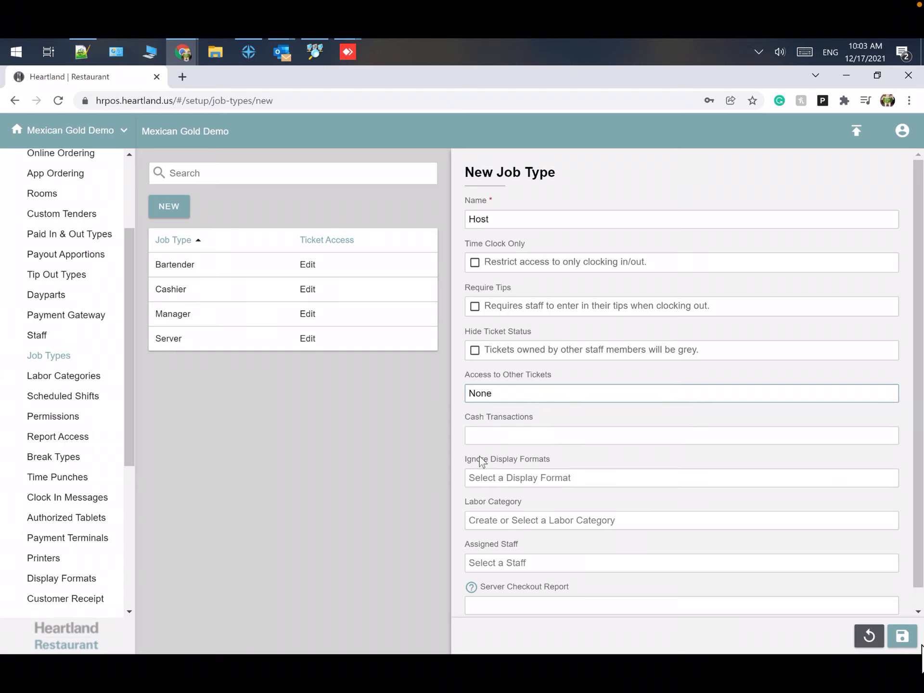
pyautogui.click(495, 436)
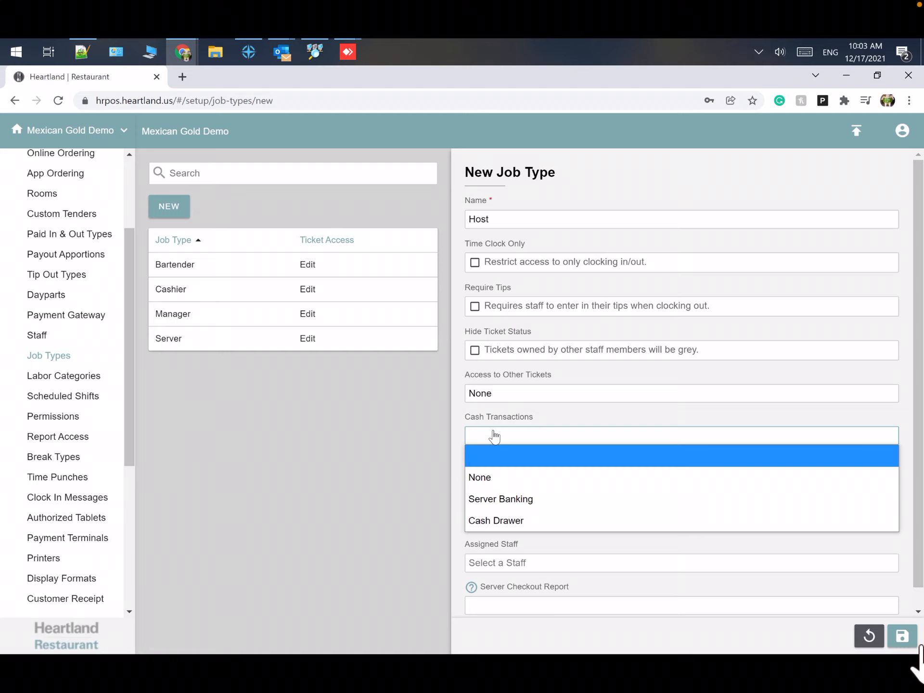
pyautogui.click(489, 475)
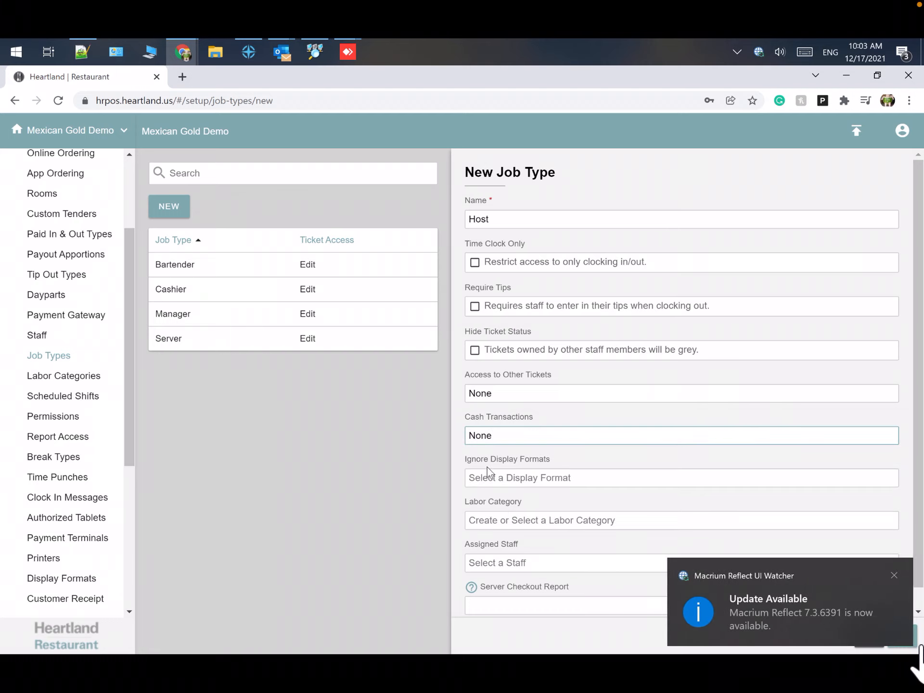
# Try Server Banking and Cash Drawer as the Cash Transactions setting, and return it to None
pyautogui.click(509, 435)
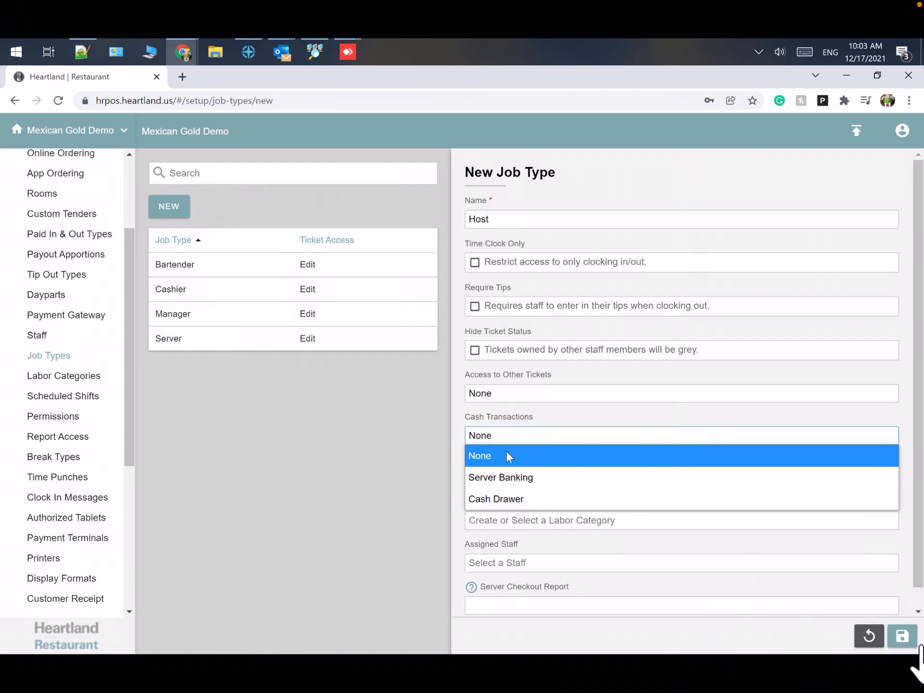
pyautogui.click(510, 477)
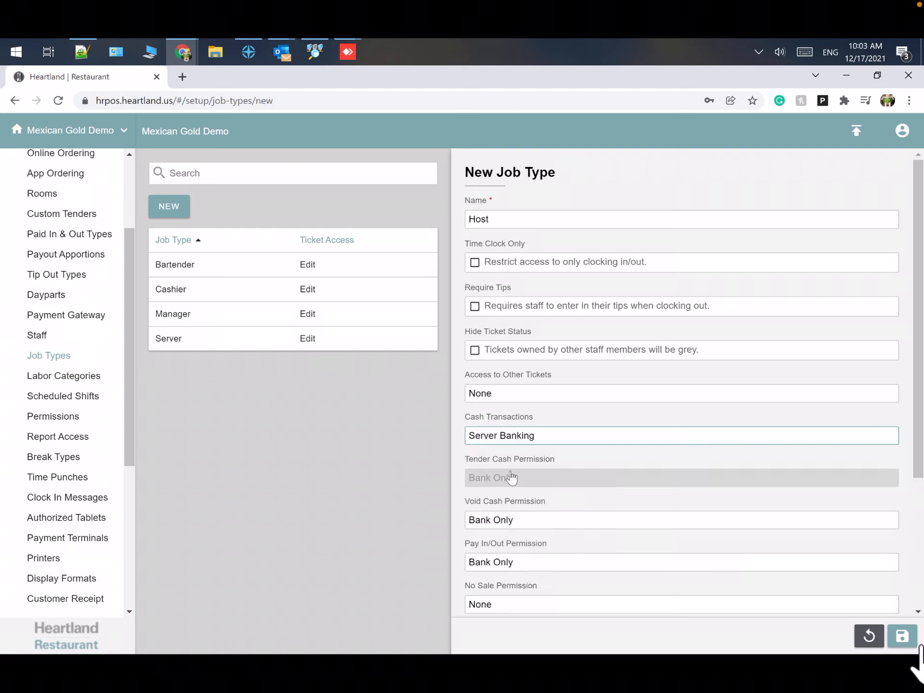
pyautogui.click(542, 435)
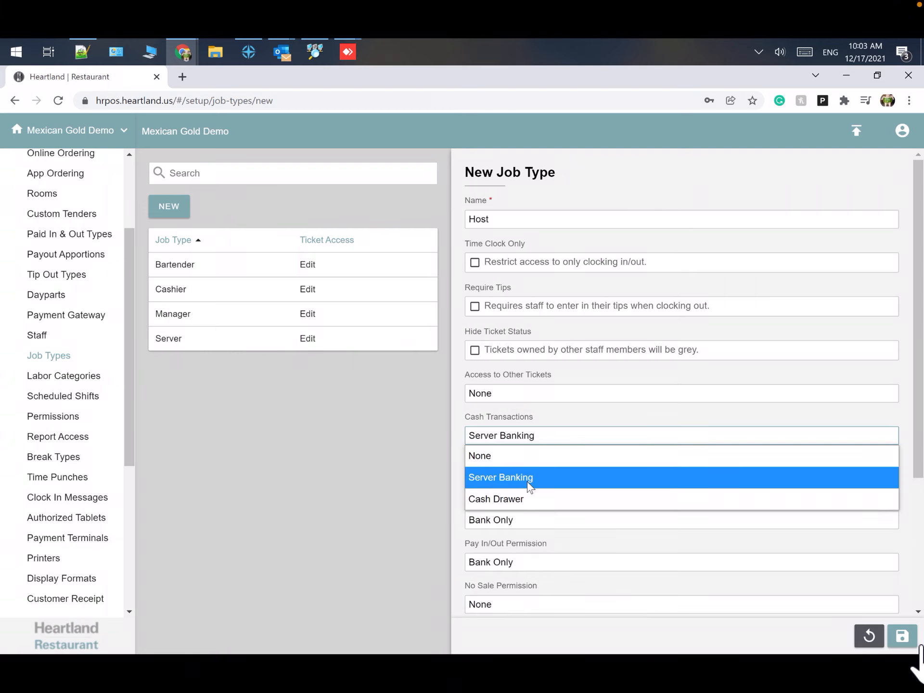
pyautogui.click(521, 498)
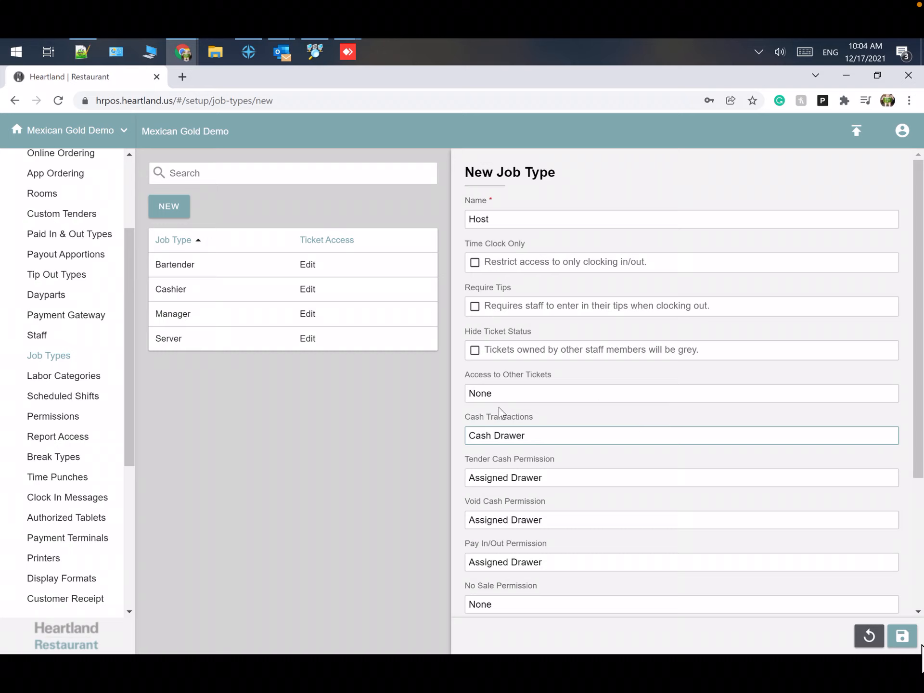
pyautogui.scroll(-4, 500, 397)
pyautogui.click(500, 247)
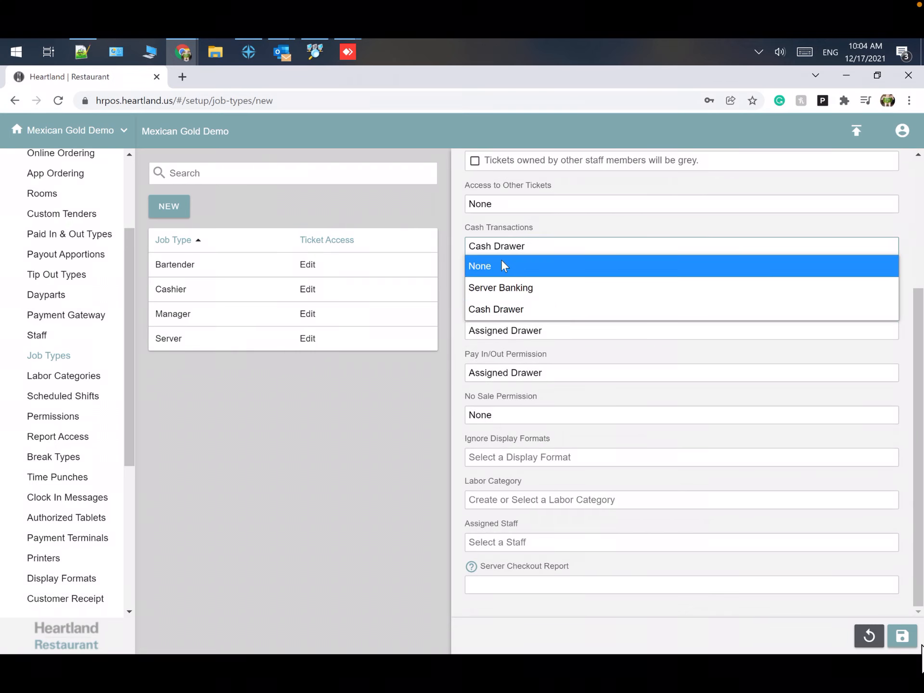
pyautogui.click(502, 263)
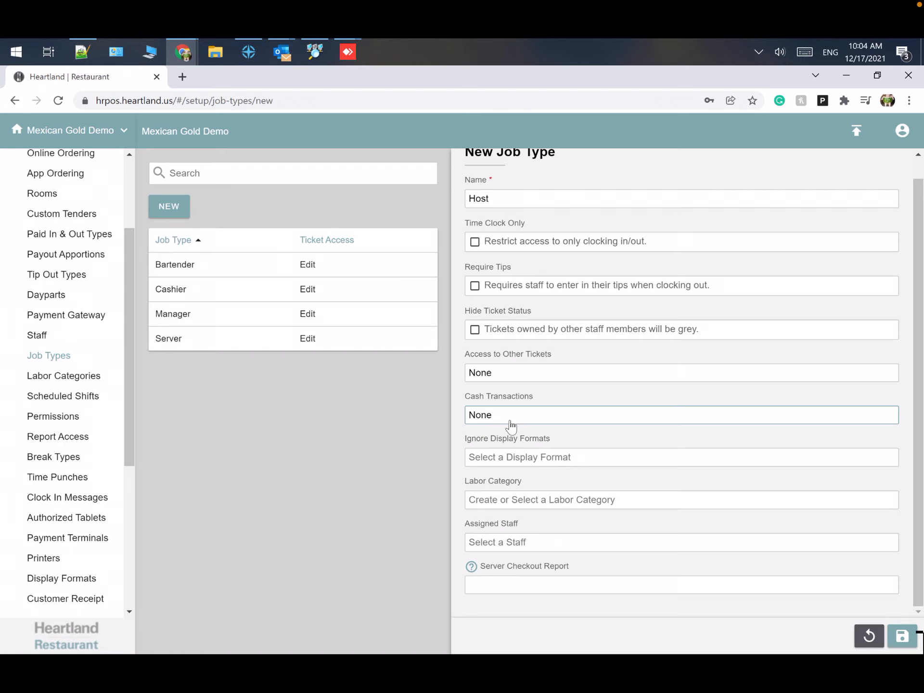
# Set the labor category to FOH and assign the first listed staff member to the job type
pyautogui.click(507, 501)
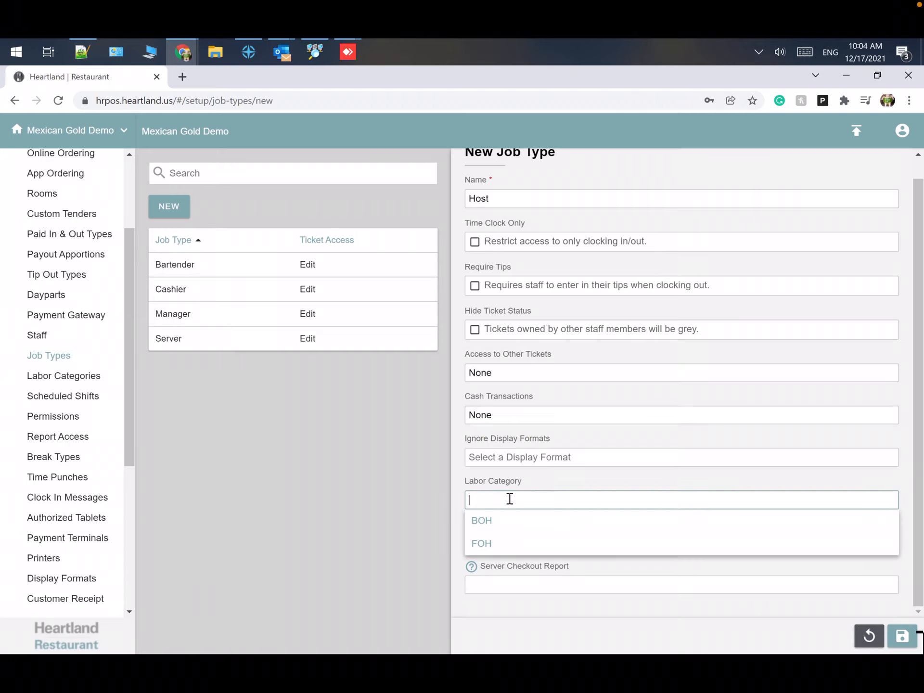
pyautogui.click(488, 547)
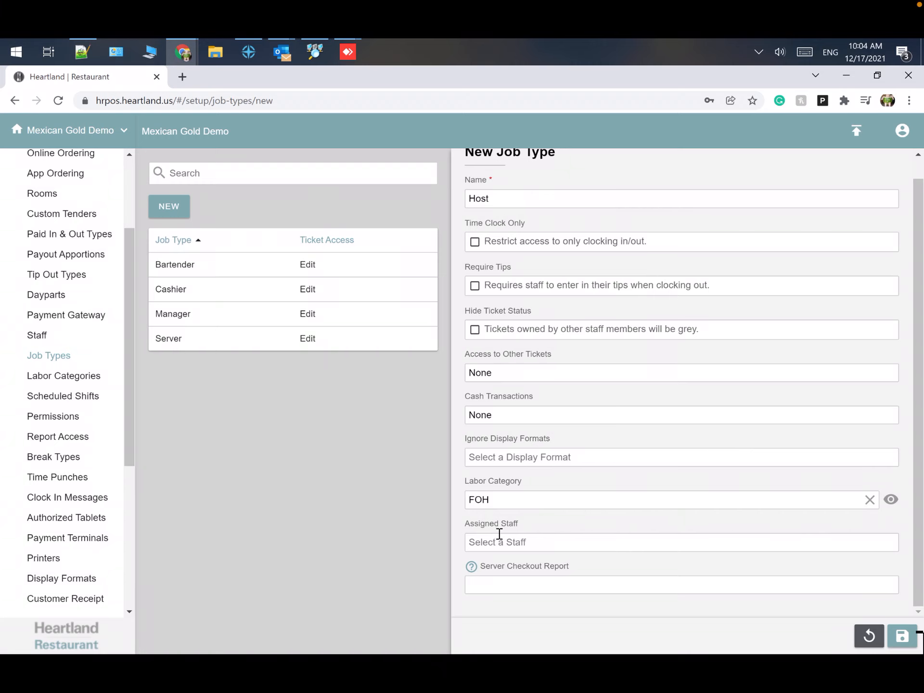
pyautogui.scroll(1, 553, 304)
pyautogui.scroll(-1, 501, 457)
pyautogui.click(487, 548)
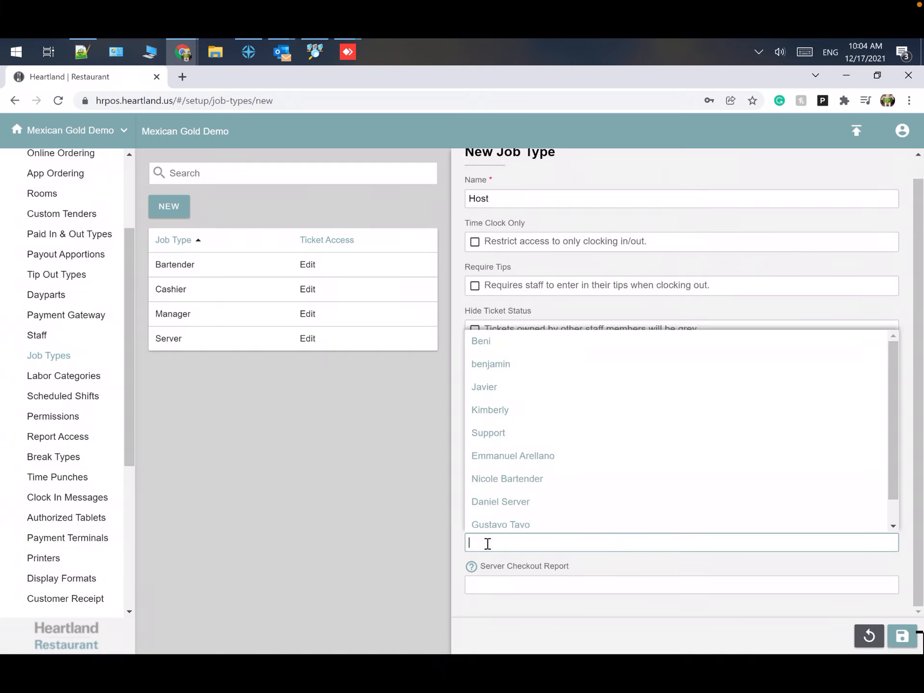
pyautogui.click(475, 343)
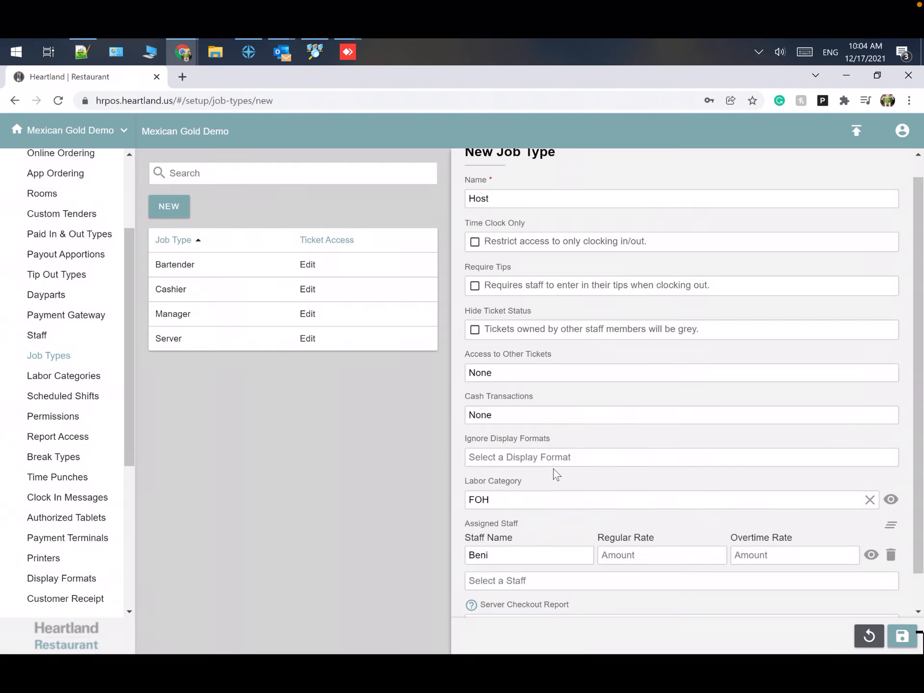
# Set the assigned staff member's regular rate to 10 and overtime rate to 15
pyautogui.click(628, 555)
pyautogui.write('10')
pyautogui.click(758, 554)
pyautogui.write('15')
# Set the Server Checkout Report option to Never for the Host job type
pyautogui.scroll(-1, 708, 533)
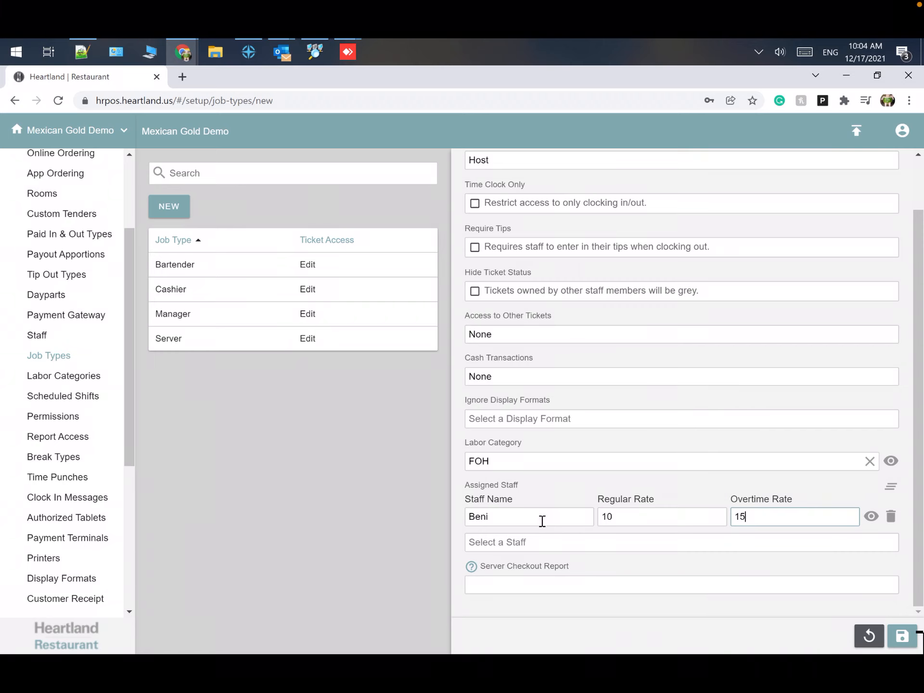
pyautogui.scroll(1, 553, 176)
pyautogui.scroll(-1, 562, 402)
pyautogui.click(535, 588)
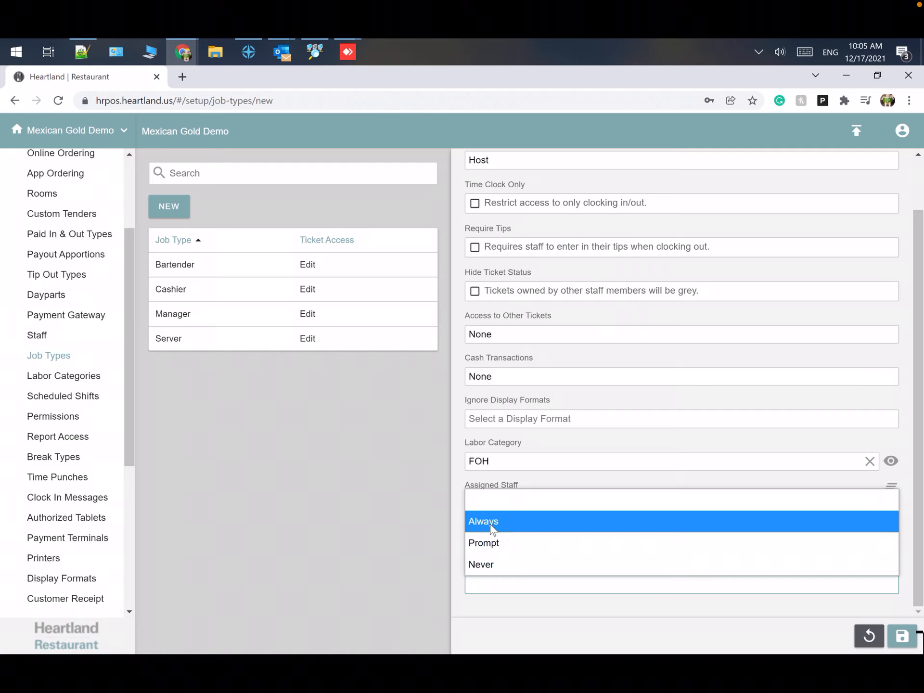
pyautogui.click(481, 563)
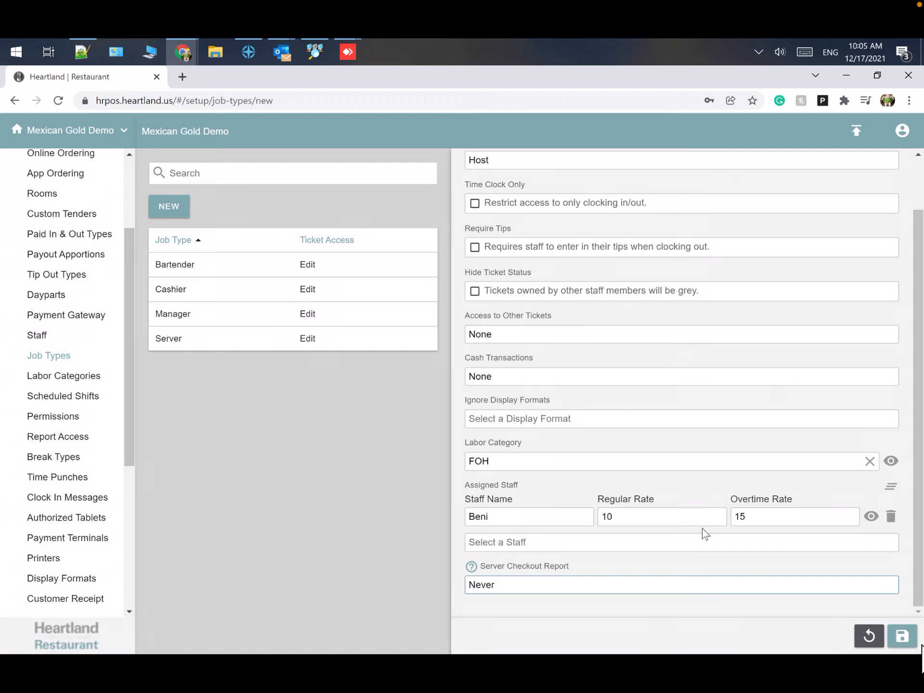
# Save the Host job type and publish the changes for this location
pyautogui.scroll(2, 703, 529)
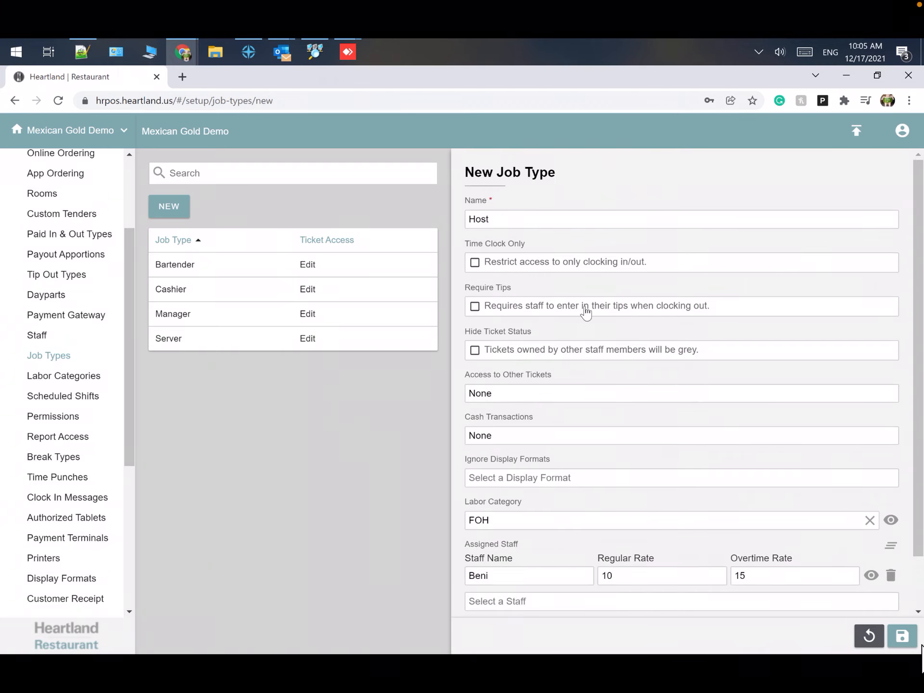
pyautogui.scroll(-2, 608, 421)
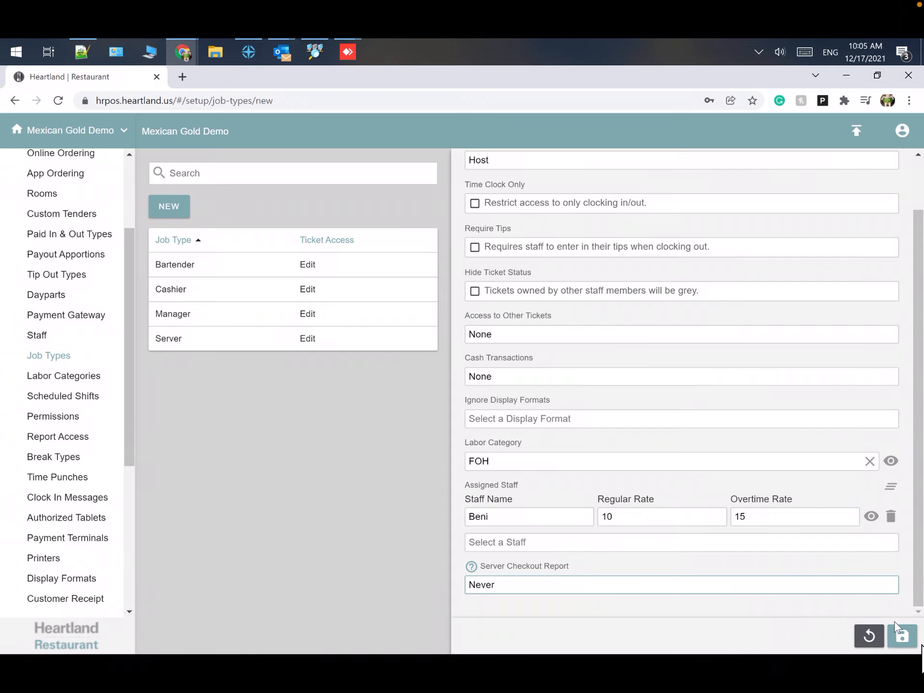
pyautogui.click(903, 638)
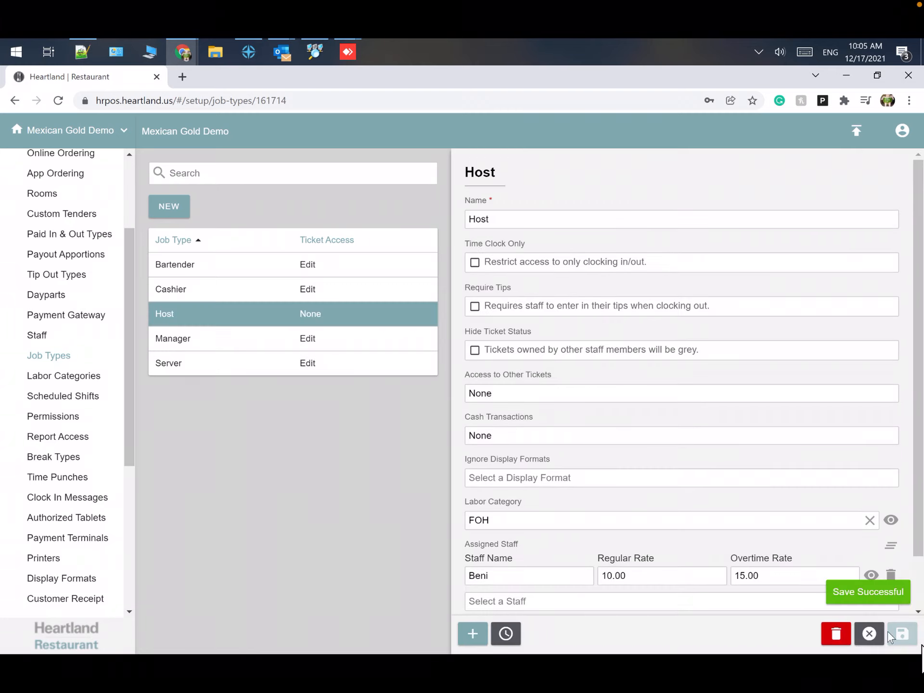
pyautogui.click(851, 135)
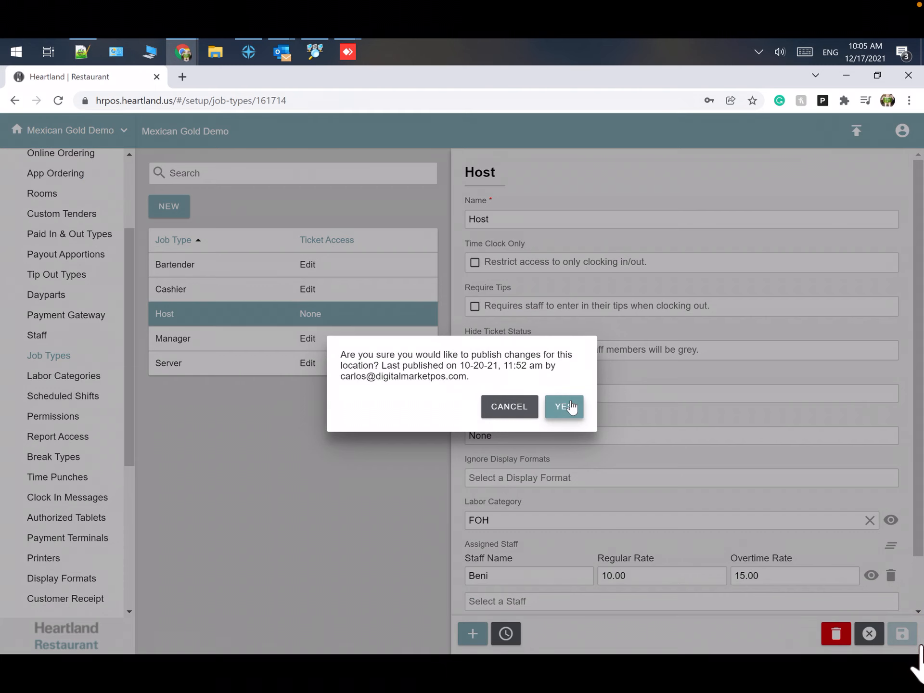
pyautogui.click(575, 403)
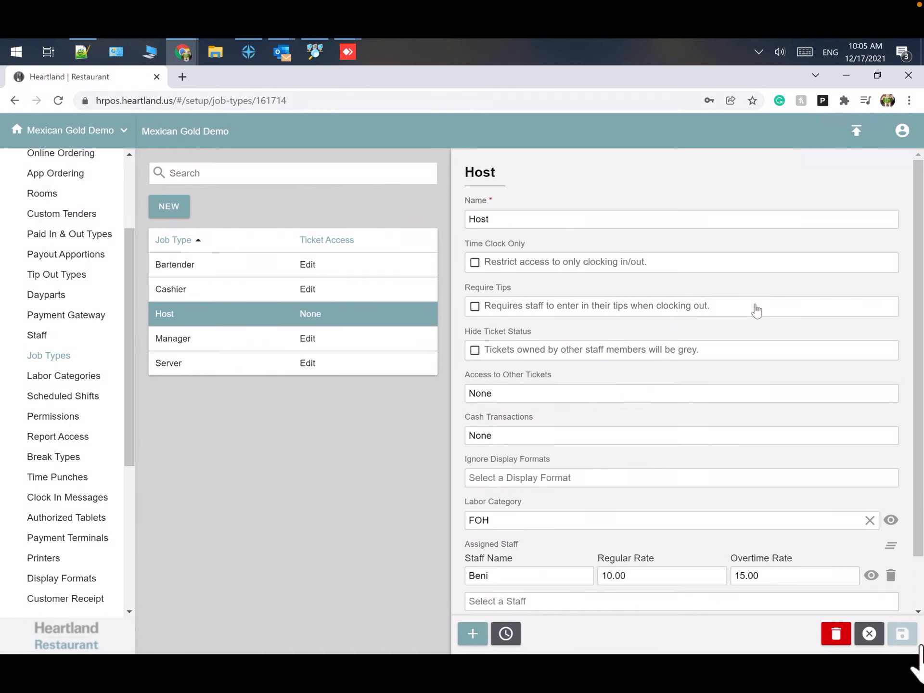